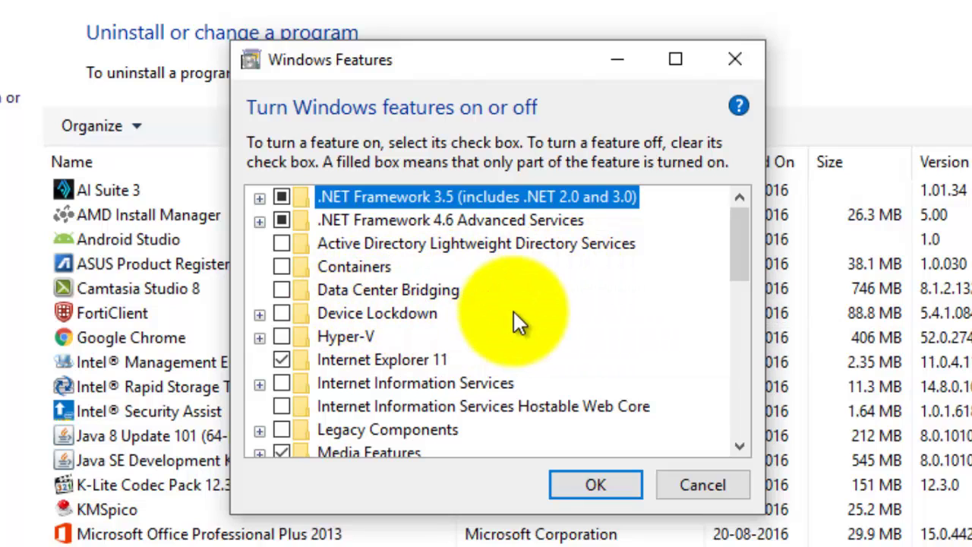
Locate the Hyper-V entry in the Windows features list
{"action": "mouse_move", "coordinate": [741, 248]}
{"action": "left_mouse_down"}
{"action": "mouse_move", "coordinate": [730, 318]}
{"action": "mouse_move", "coordinate": [740, 411]}
{"action": "mouse_move", "coordinate": [746, 265]}
{"action": "left_mouse_up"}
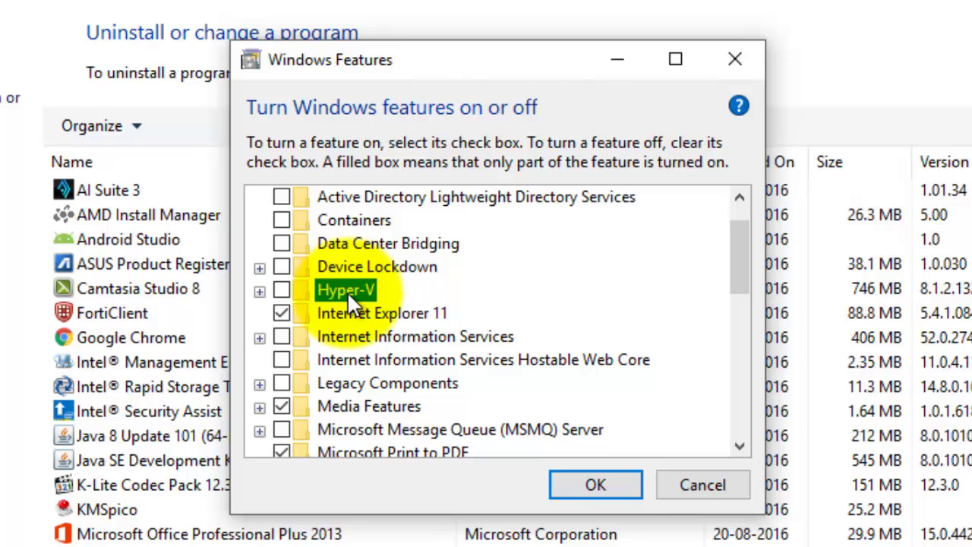
{"action": "mouse_move", "coordinate": [347, 290]}
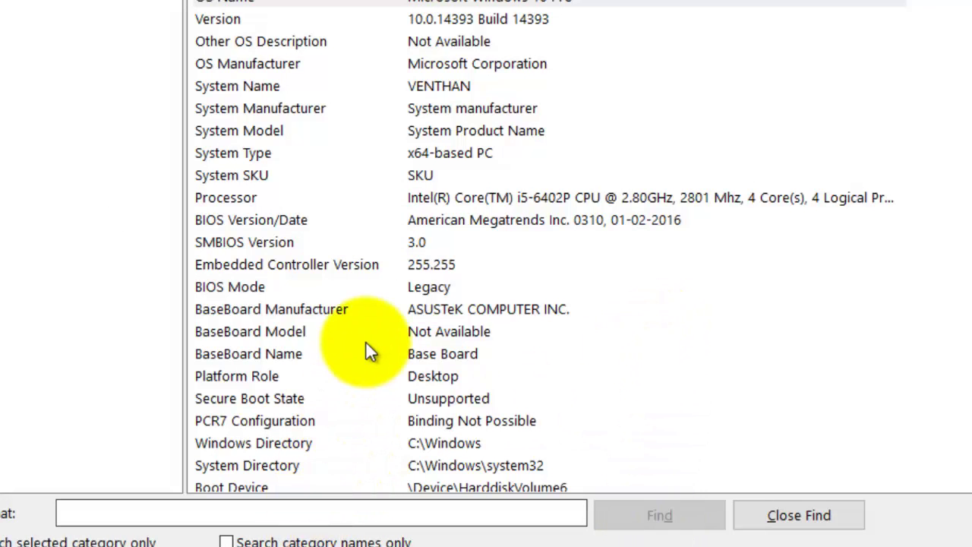
In System Information, widen the Item column and review the Hyper-V requirement entries at the end of the System Summary
{"action": "scroll", "coordinate": [368, 349], "scroll_direction": "down", "scroll_amount": 4}
{"action": "scroll", "coordinate": [366, 342], "scroll_direction": "down", "scroll_amount": 2}
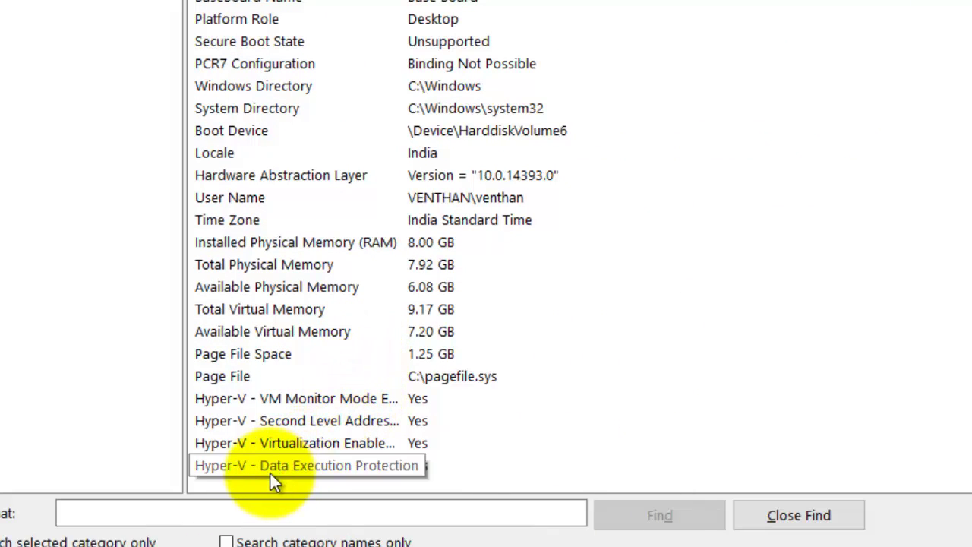
{"action": "left_click_drag", "start_coordinate": [403, 7], "coordinate": [637, 40]}
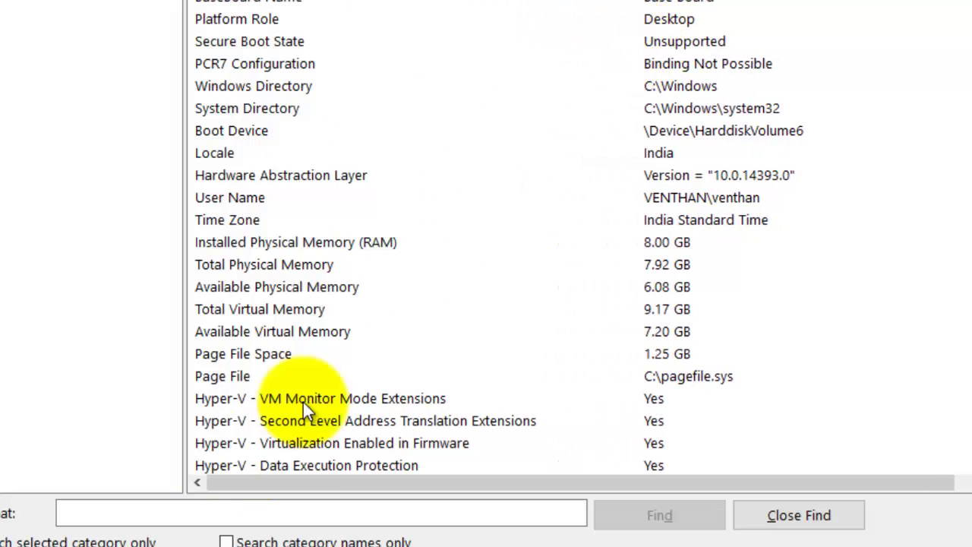
{"action": "left_click", "coordinate": [235, 446]}
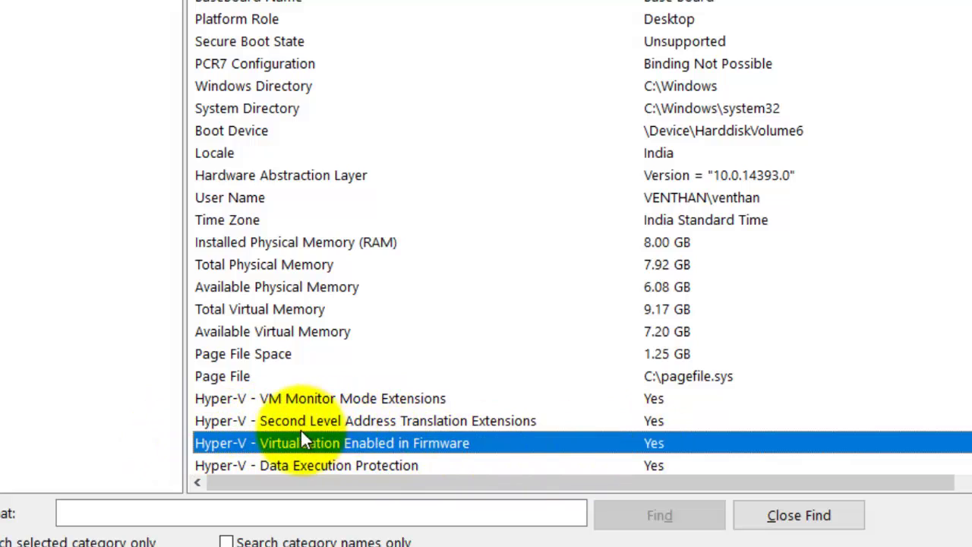
{"action": "scroll", "coordinate": [532, 455], "scroll_direction": "down", "scroll_amount": 1}
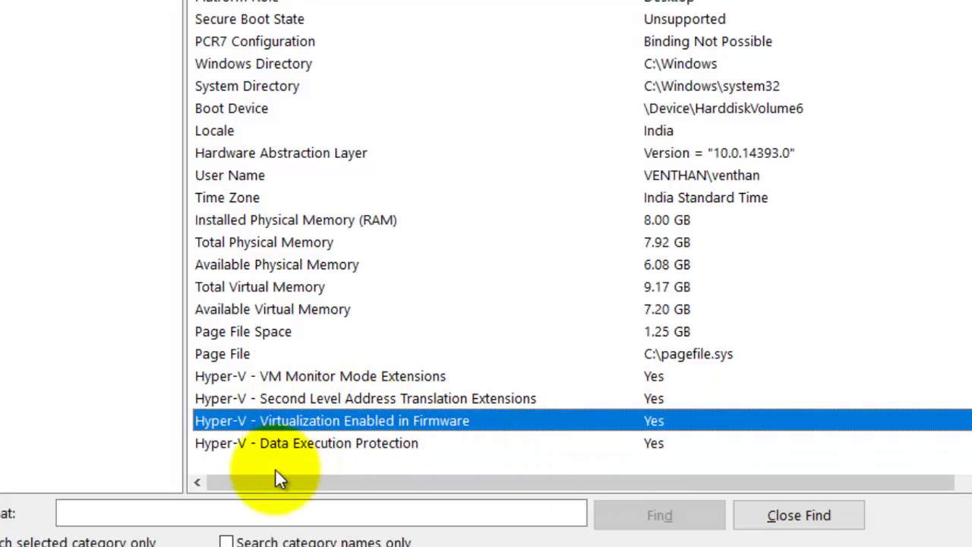
Search System Information for "VT"
{"action": "left_click", "coordinate": [239, 516]}
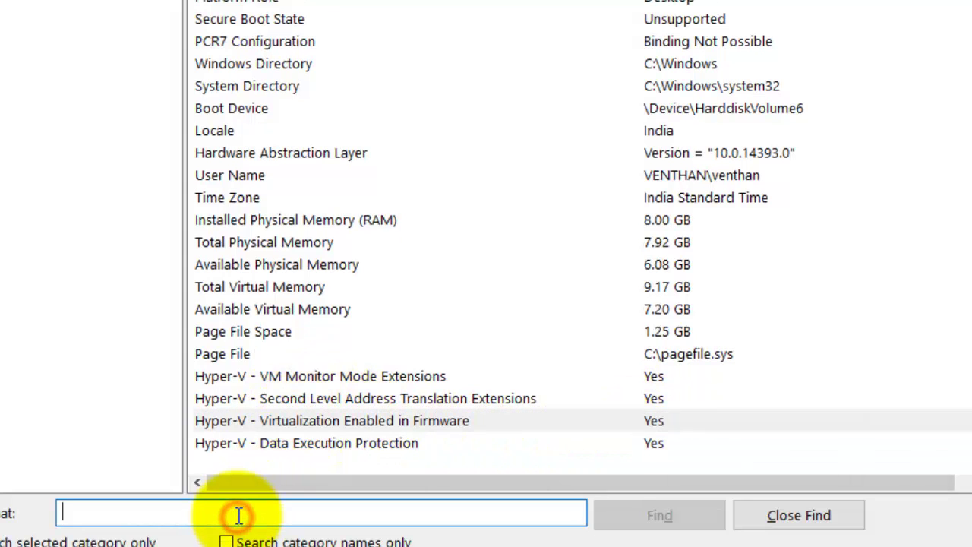
{"action": "type", "text": "VT"}
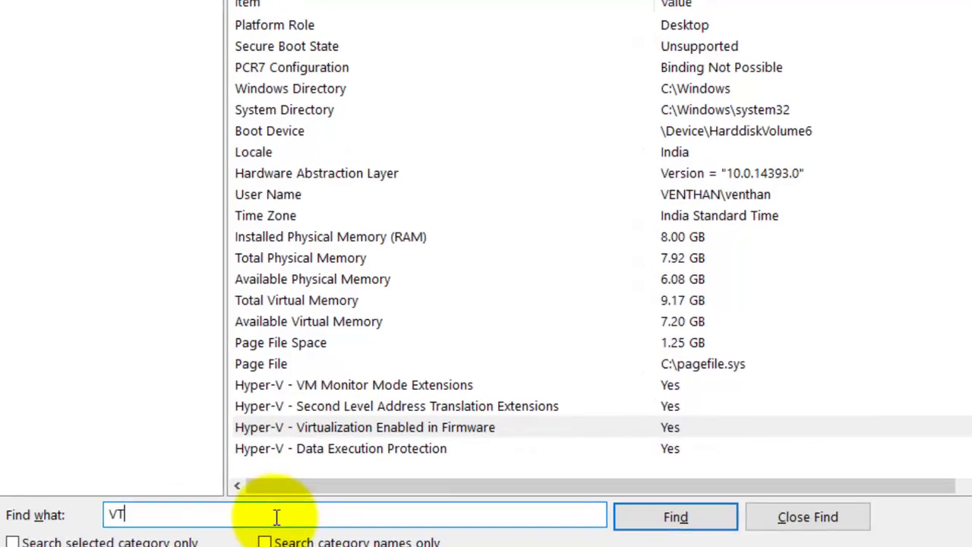
{"action": "key", "text": "Return"}
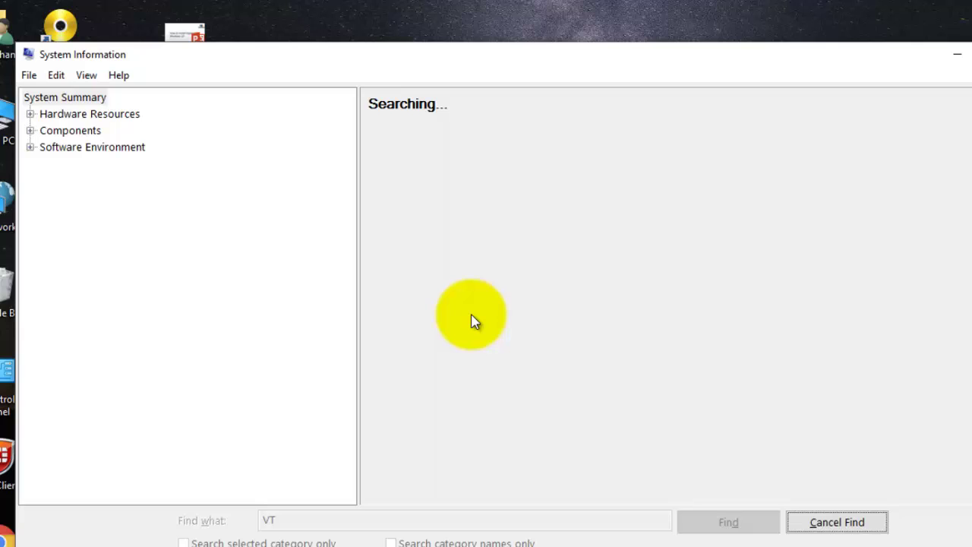
Browse the subcategories of Hardware Resources, Components and Software Environment for virtualization information
{"action": "left_click", "coordinate": [30, 114]}
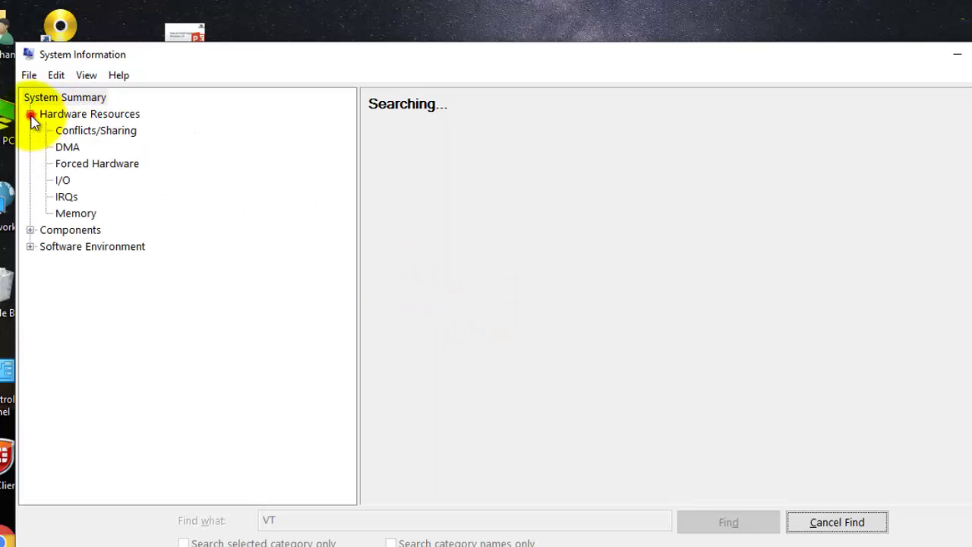
{"action": "left_click", "coordinate": [30, 230]}
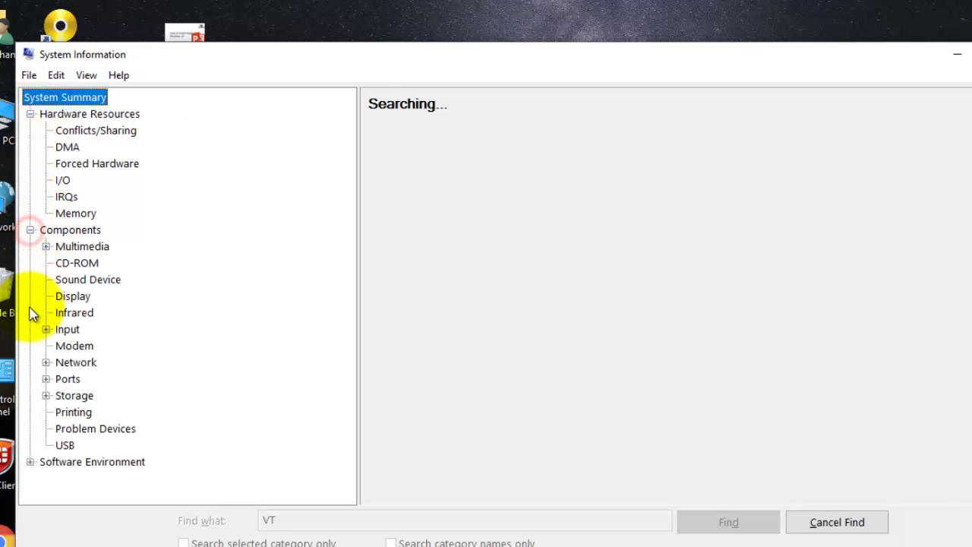
{"action": "left_click", "coordinate": [30, 462]}
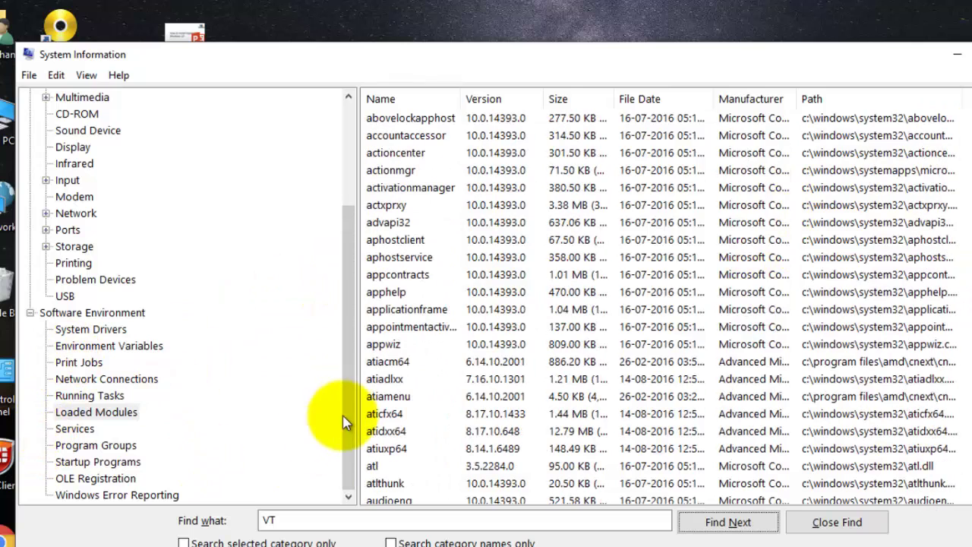
{"action": "scroll", "coordinate": [343, 395], "scroll_direction": "up", "scroll_amount": 3}
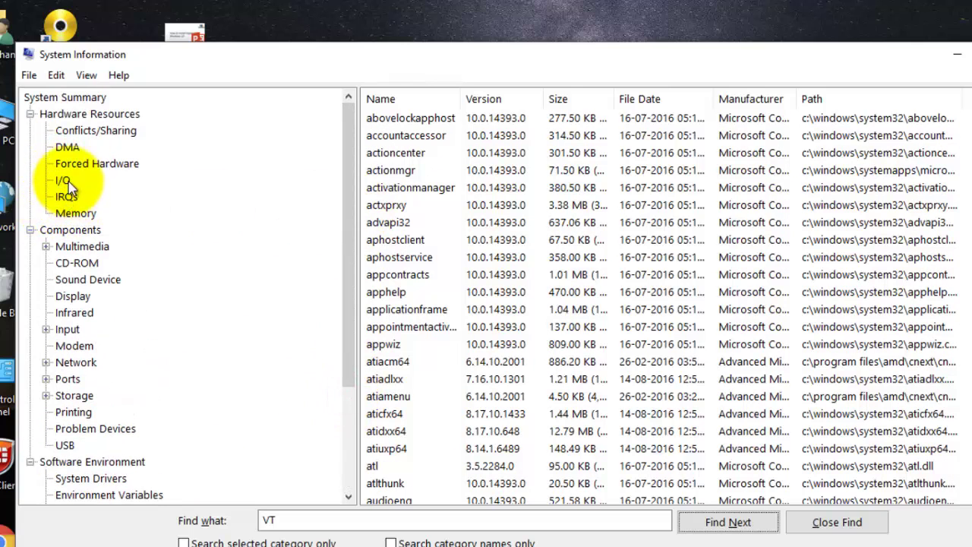
{"action": "left_click", "coordinate": [46, 330]}
{"action": "left_click", "coordinate": [46, 330]}
{"action": "left_click", "coordinate": [46, 395]}
{"action": "left_click", "coordinate": [46, 396]}
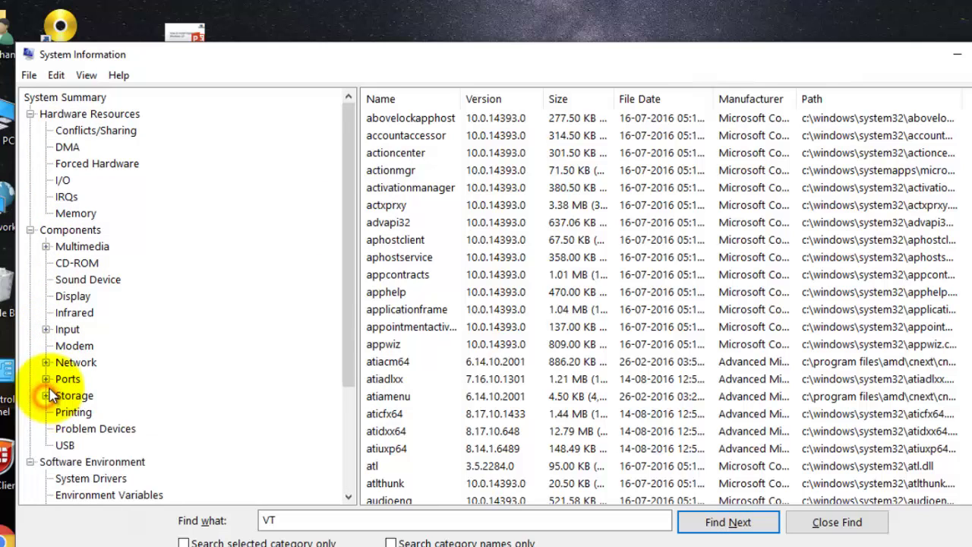
{"action": "left_click", "coordinate": [46, 362]}
{"action": "left_click", "coordinate": [46, 363]}
{"action": "scroll", "coordinate": [45, 395], "scroll_direction": "down", "scroll_amount": 3}
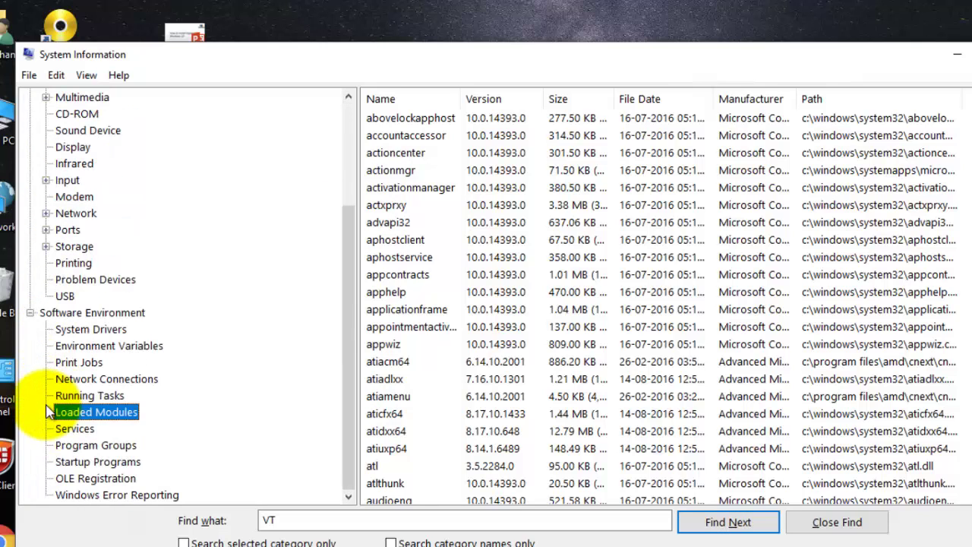
{"action": "left_click", "coordinate": [30, 312]}
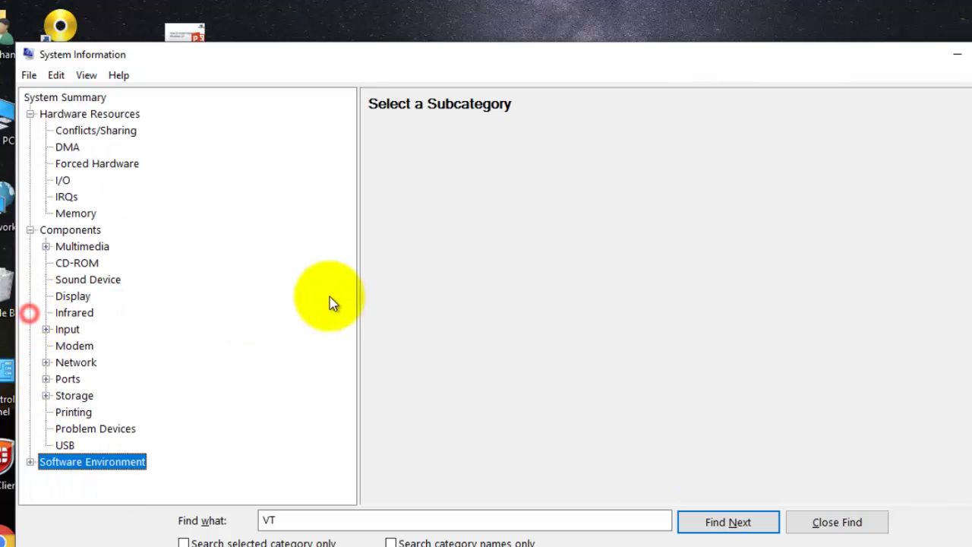
Check the Hyper-V VM Monitor Mode Extensions and Virtualization Enabled in Firmware entries in the System Summary, and close the search
{"action": "left_click", "coordinate": [65, 97]}
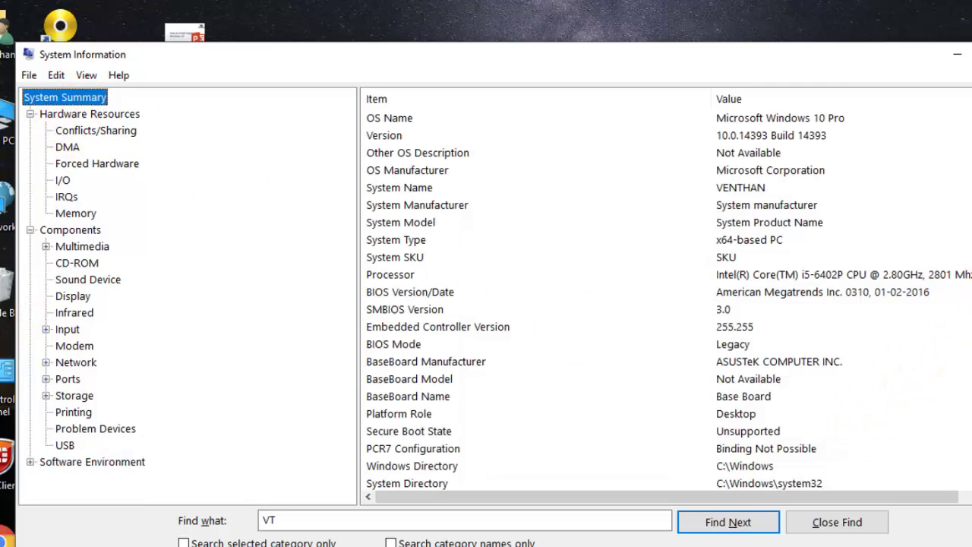
{"action": "scroll", "coordinate": [669, 301], "scroll_direction": "down", "scroll_amount": 1}
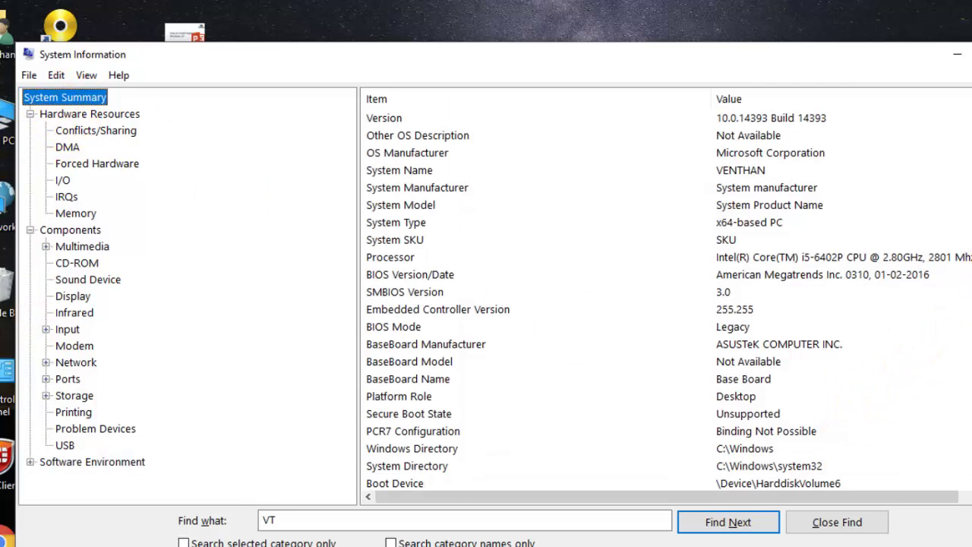
{"action": "scroll", "coordinate": [669, 301], "scroll_direction": "down", "scroll_amount": 11}
{"action": "scroll", "coordinate": [873, 430], "scroll_direction": "down", "scroll_amount": 5}
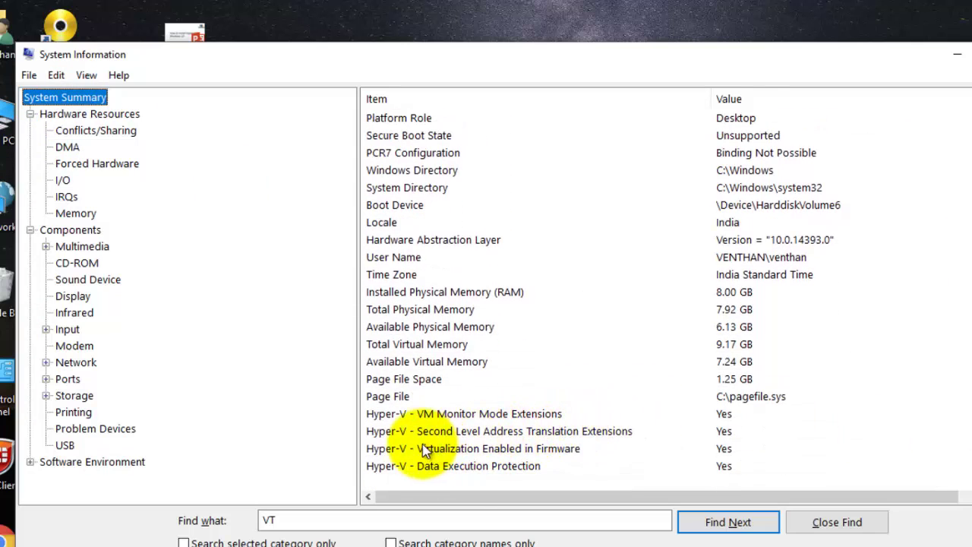
{"action": "left_click", "coordinate": [414, 416]}
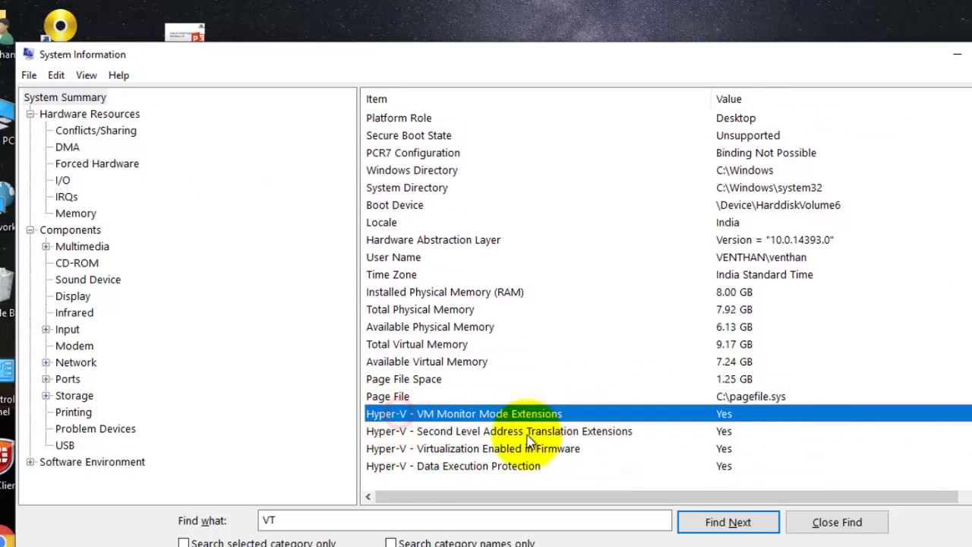
{"action": "left_click", "coordinate": [479, 454]}
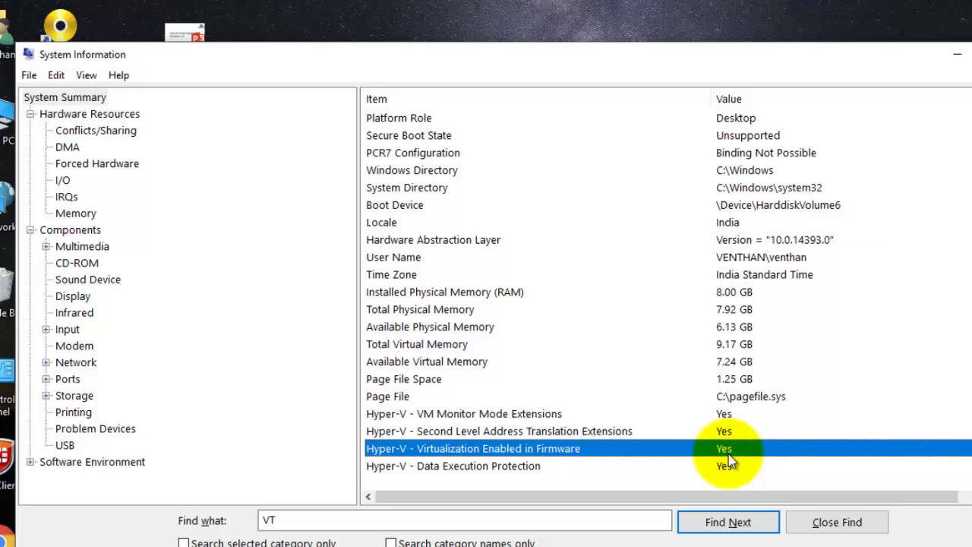
{"action": "left_click", "coordinate": [827, 524]}
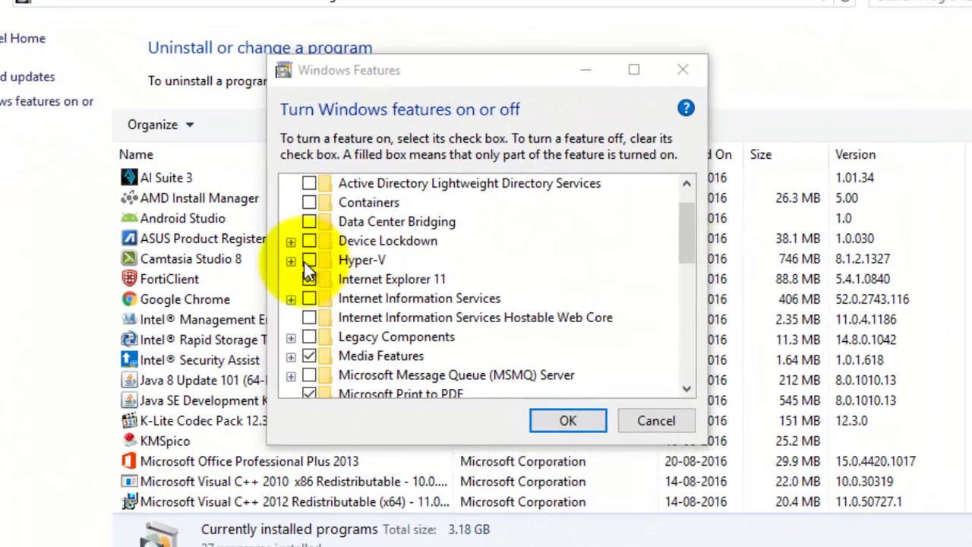
Turn on the Windows feature Hyper-V with all its Management Tools and Platform components, and apply the change
{"action": "left_click", "coordinate": [308, 260]}
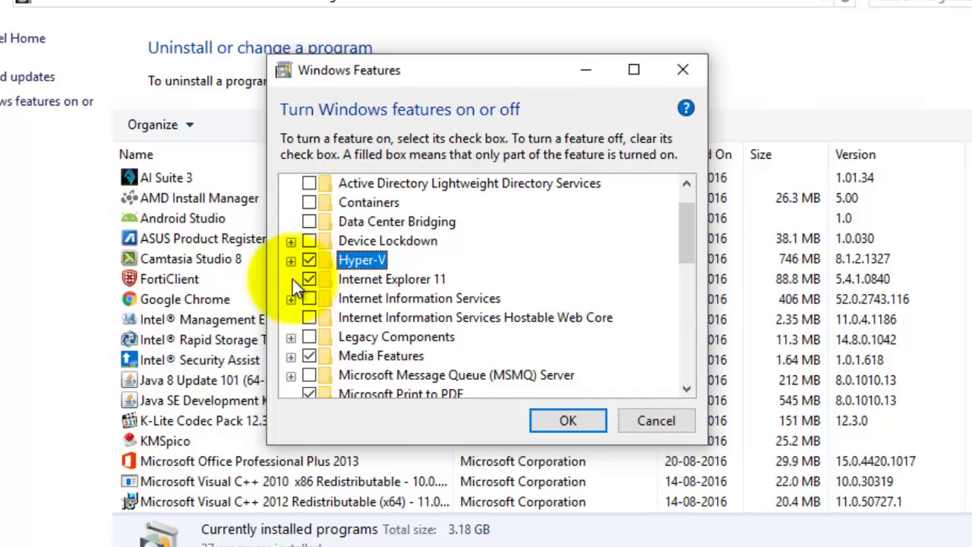
{"action": "left_click", "coordinate": [290, 262]}
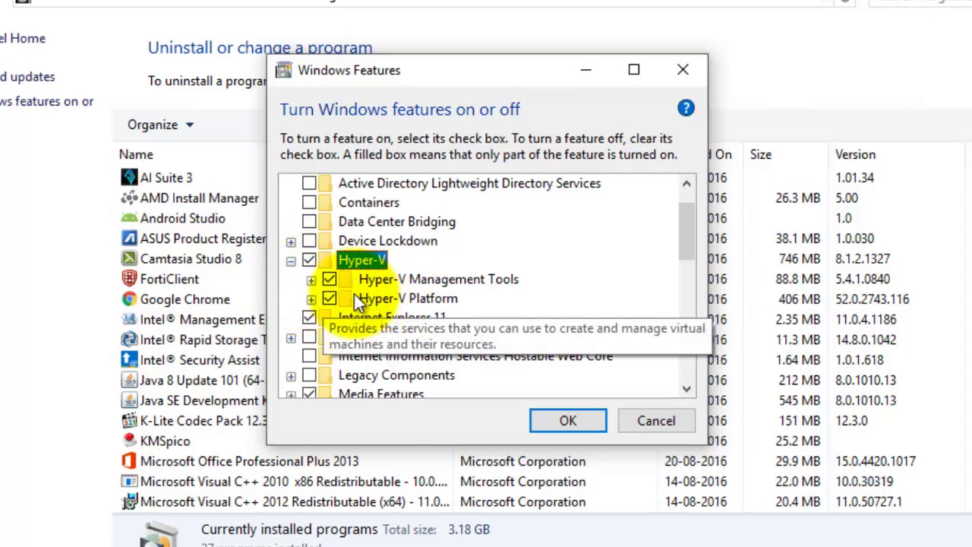
{"action": "left_click", "coordinate": [311, 300]}
{"action": "left_click", "coordinate": [312, 281]}
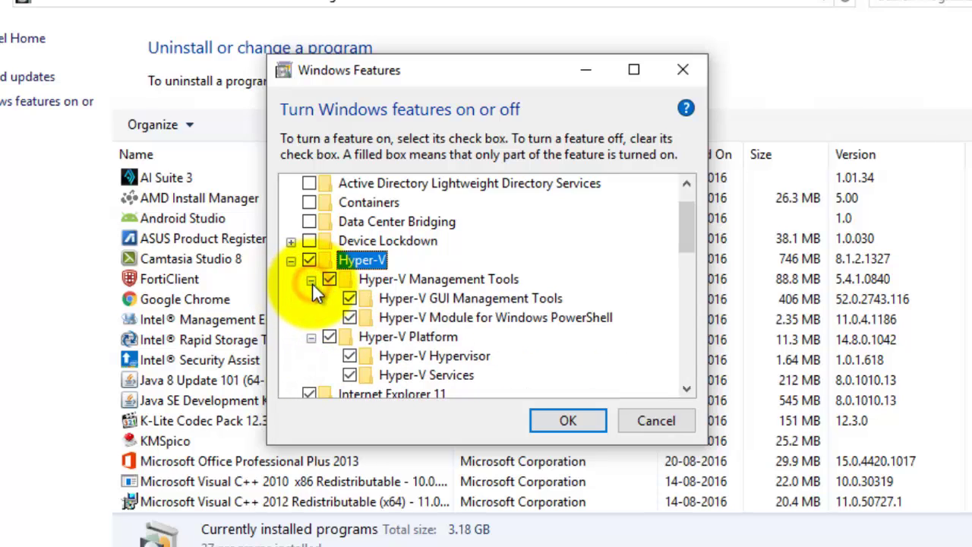
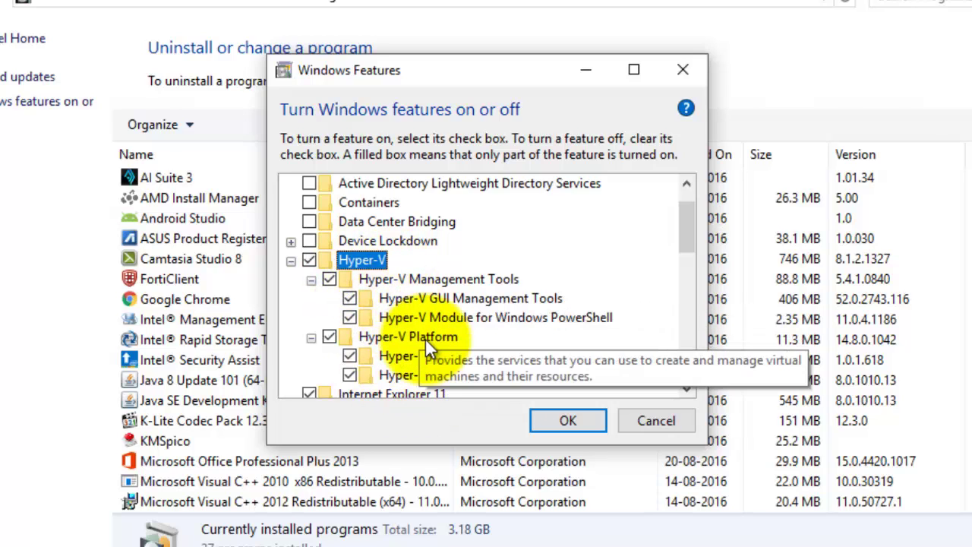
{"action": "left_click", "coordinate": [349, 319]}
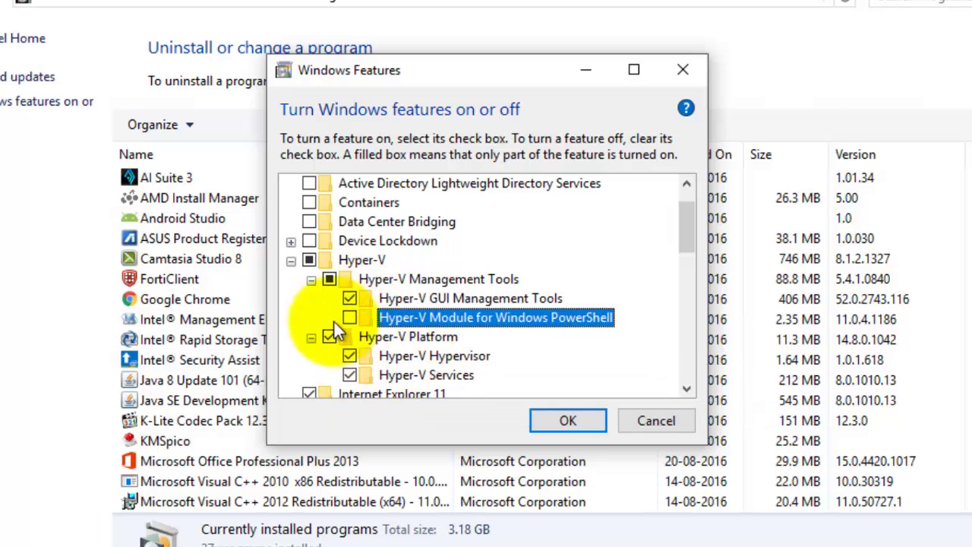
{"action": "left_click", "coordinate": [348, 317]}
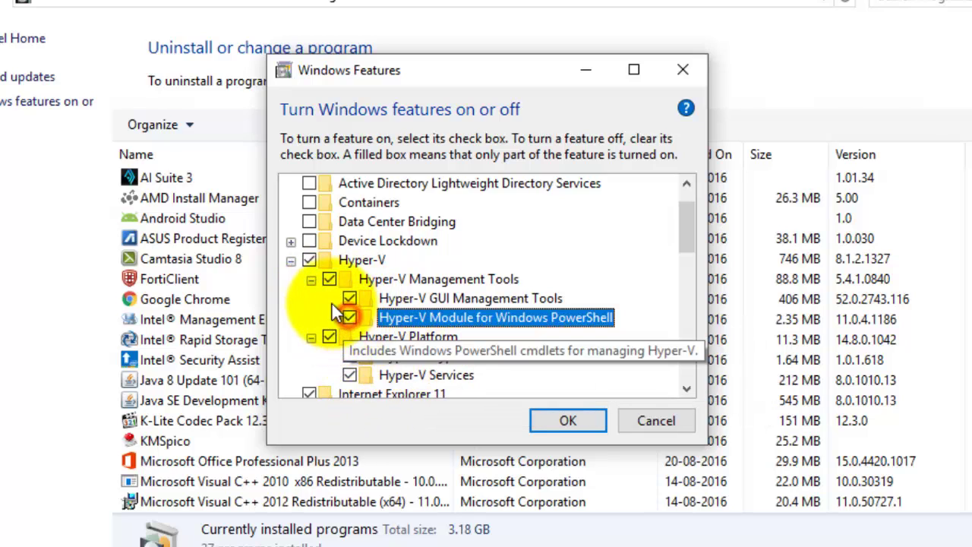
{"action": "left_click", "coordinate": [568, 421]}
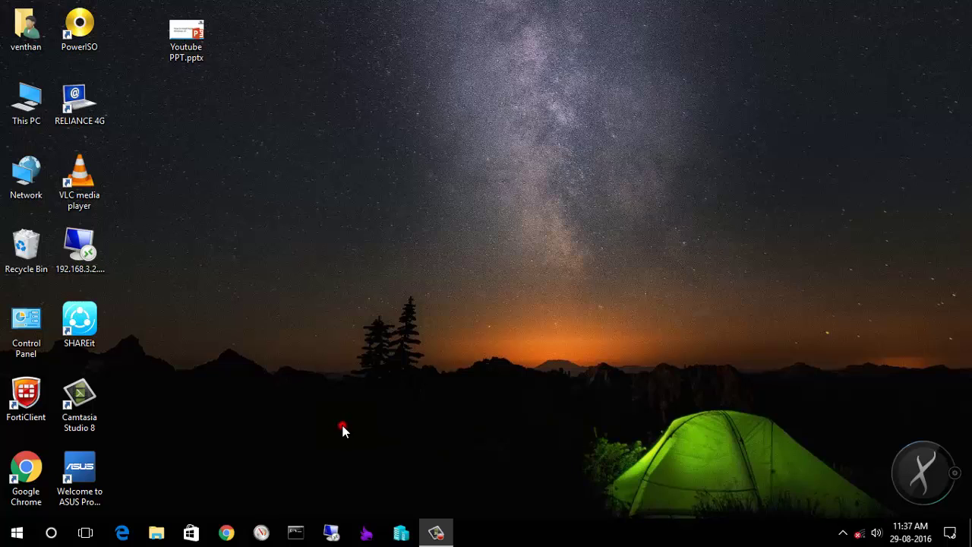
Open Hyper-V Manager and launch the Services console with services.msc
{"action": "left_click", "coordinate": [400, 534]}
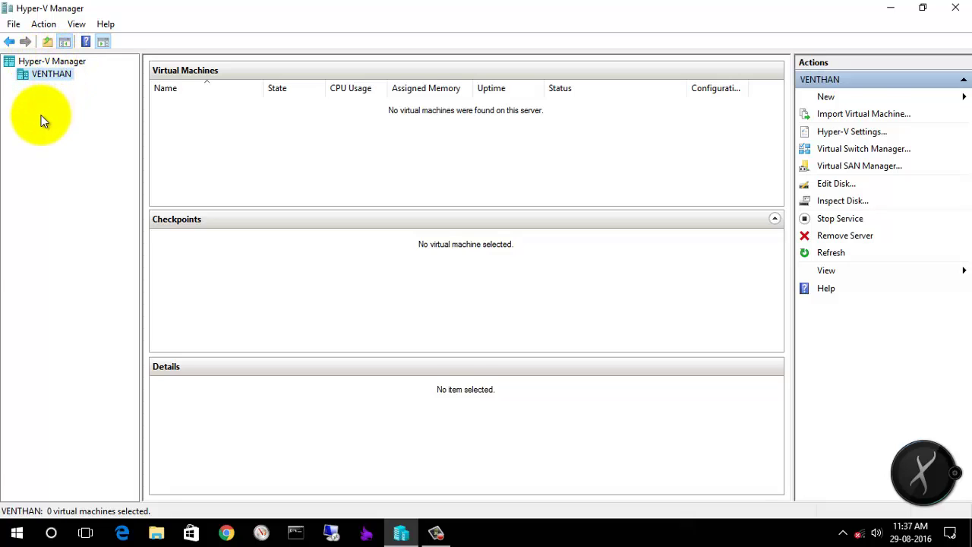
{"action": "key", "text": "super+r"}
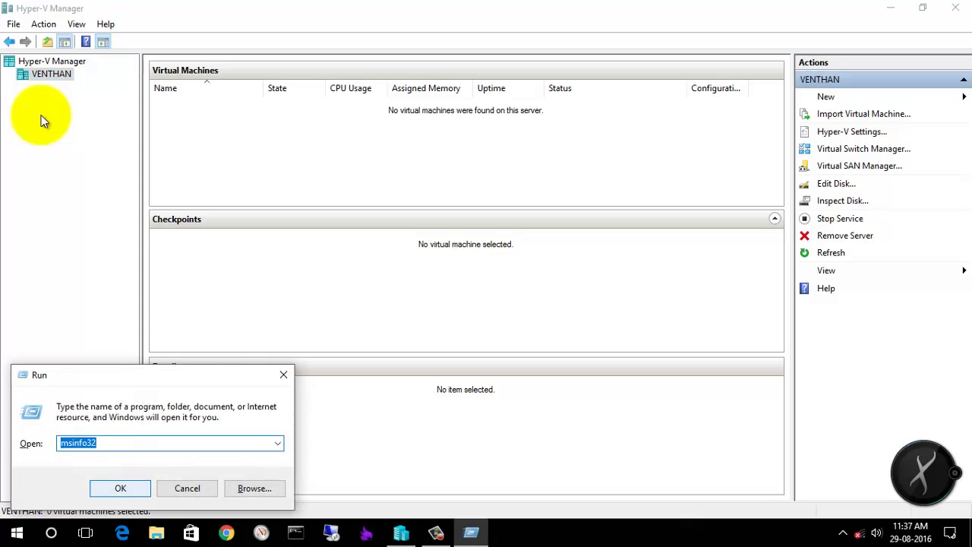
{"action": "type", "text": "services.msc"}
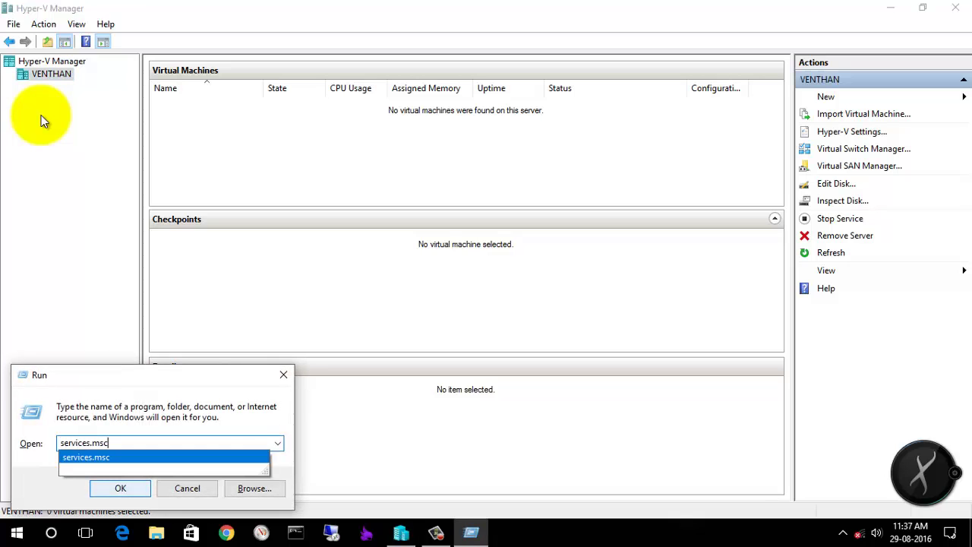
{"action": "key", "text": "Return"}
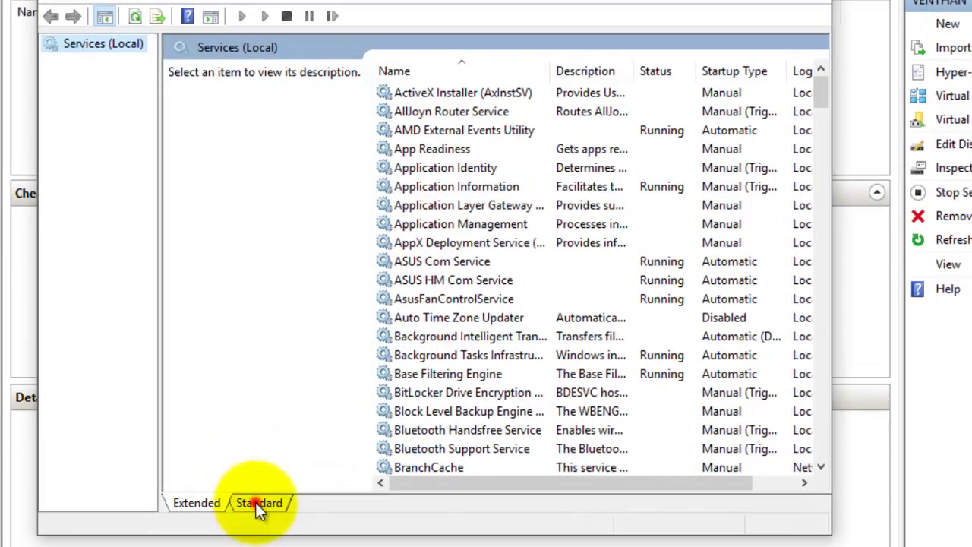
Show the services in the Standard view and jump to the Hyper-V services
{"action": "left_click", "coordinate": [259, 503]}
{"action": "left_click", "coordinate": [224, 292]}
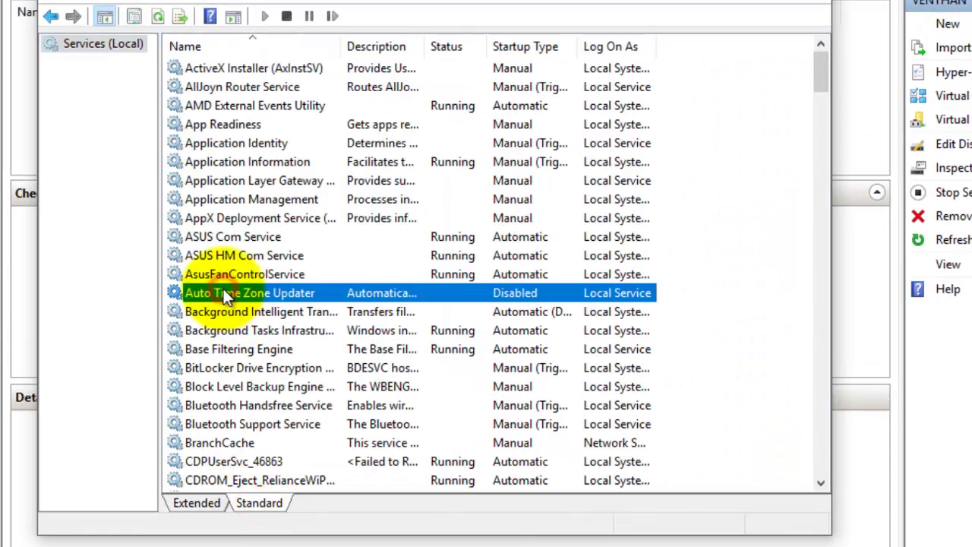
{"action": "type", "text": "hy"}
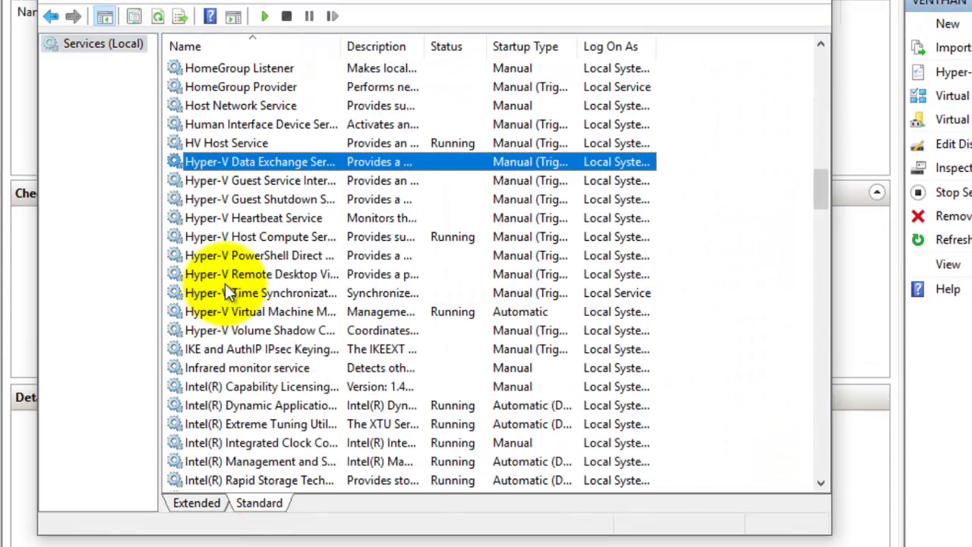
Widen the Name column to read the full Hyper-V service names, and close the Services console
{"action": "double_click", "coordinate": [342, 46]}
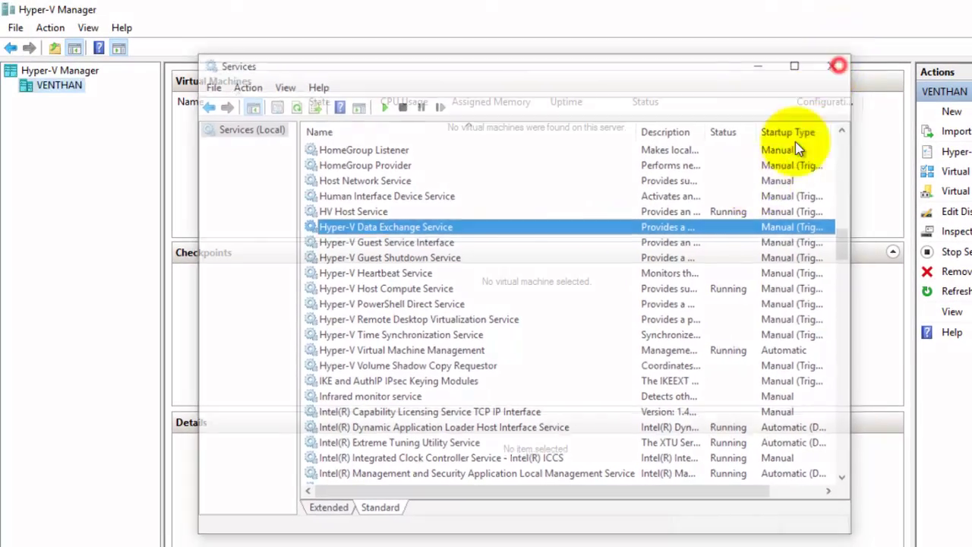
{"action": "left_click", "coordinate": [831, 44]}
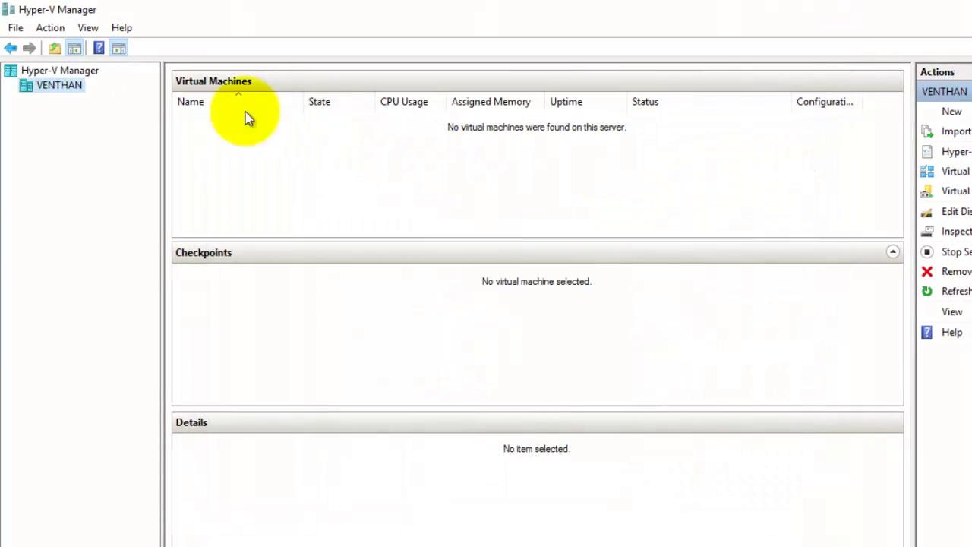
Remove the local server from Hyper-V Manager and connect to the local computer again as the virtualization server
{"action": "right_click", "coordinate": [56, 87]}
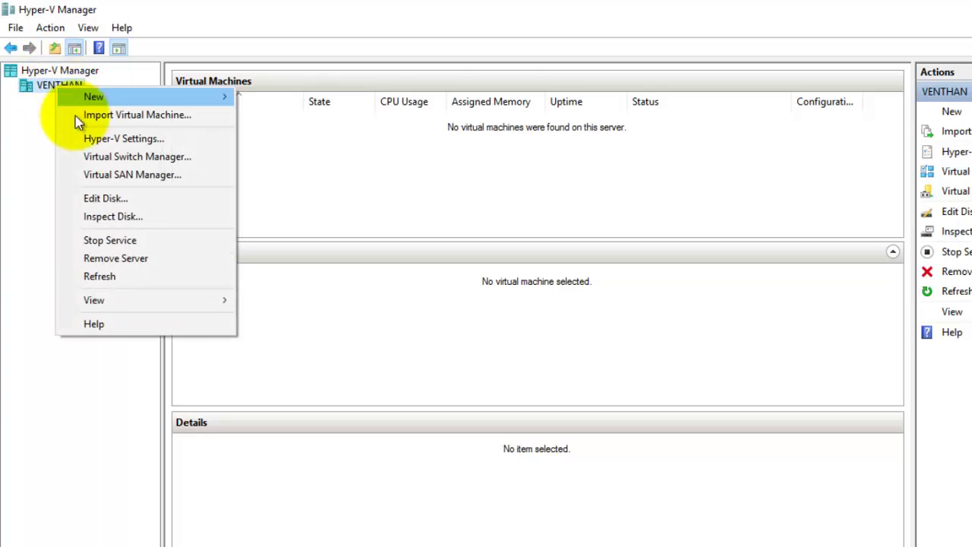
{"action": "left_click", "coordinate": [103, 260]}
{"action": "right_click", "coordinate": [52, 75]}
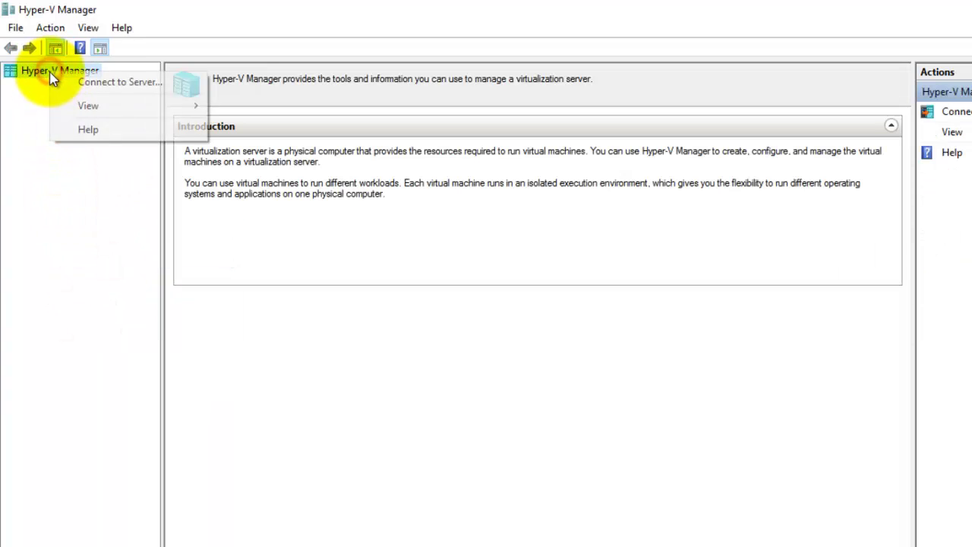
{"action": "left_click", "coordinate": [83, 82]}
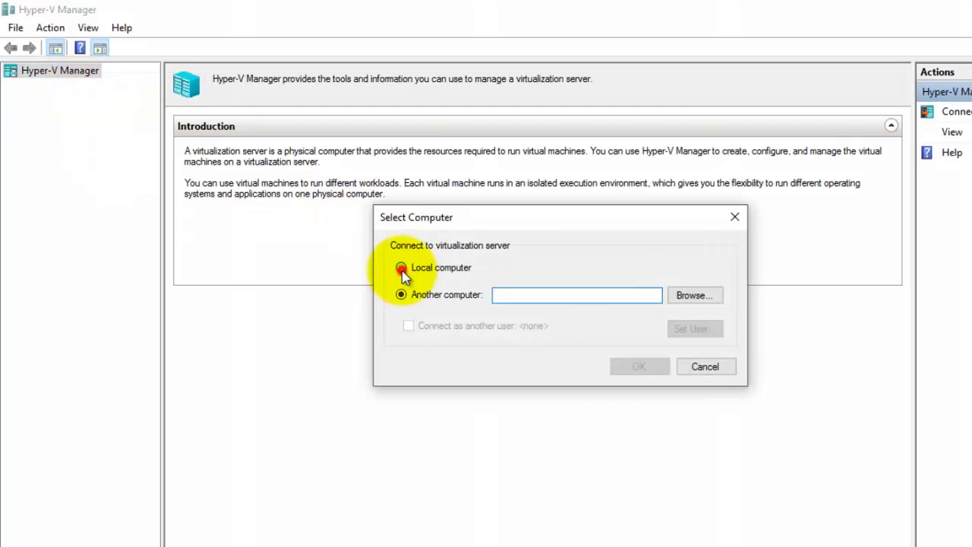
{"action": "left_click", "coordinate": [402, 267]}
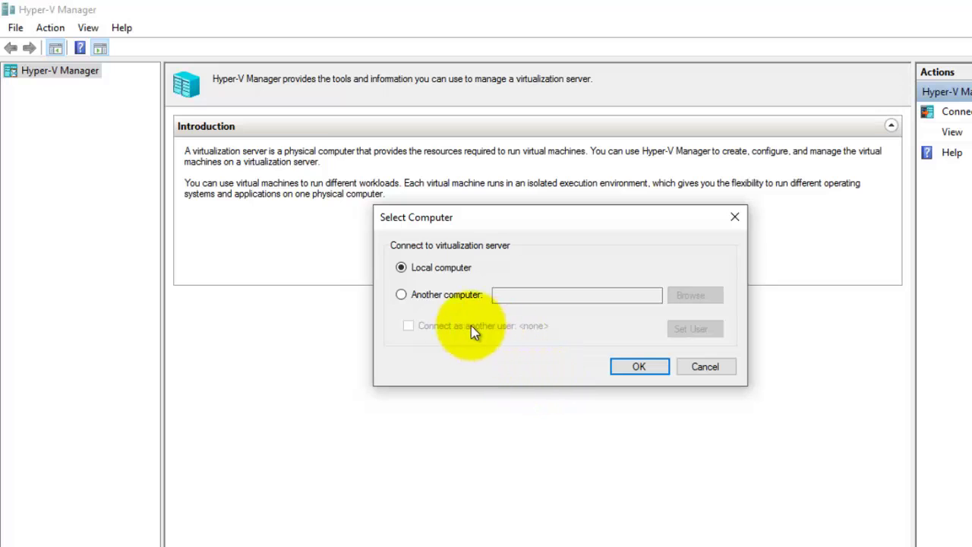
{"action": "left_click", "coordinate": [639, 366]}
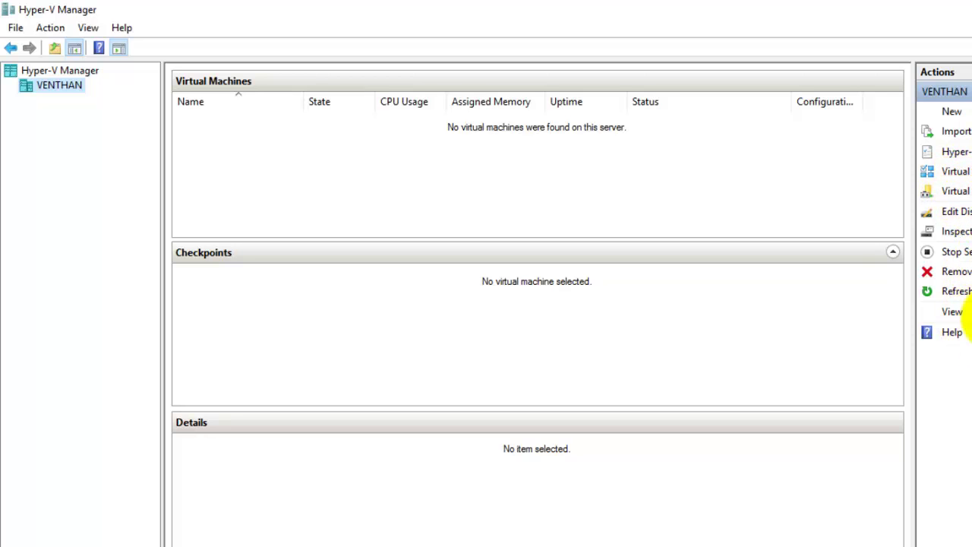
{"action": "right_click", "coordinate": [63, 91]}
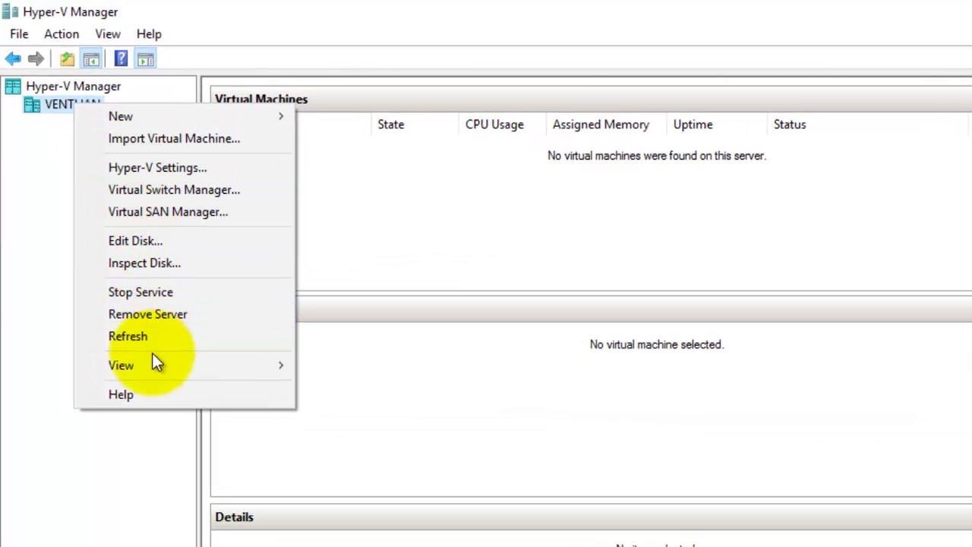
{"action": "left_click", "coordinate": [58, 105]}
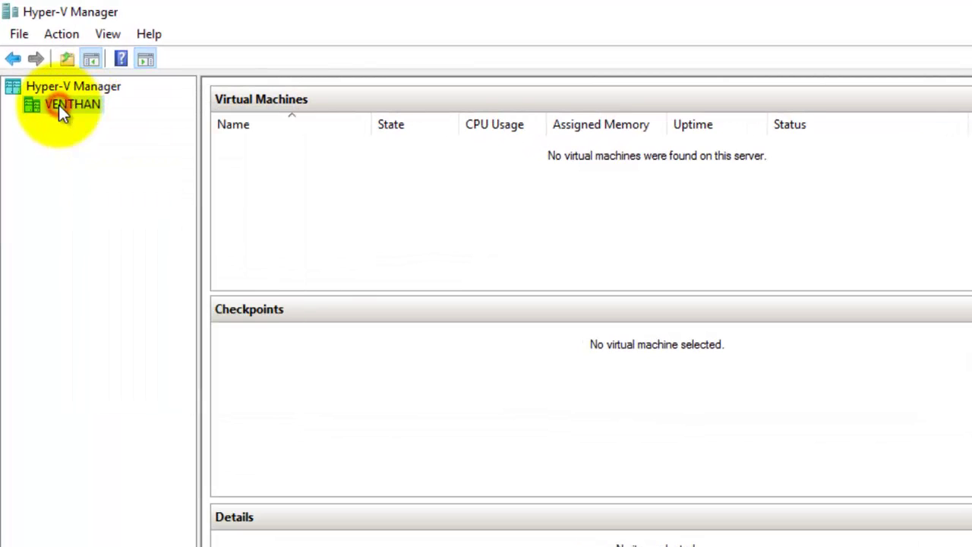
{"action": "left_click", "coordinate": [49, 173]}
{"action": "right_click", "coordinate": [68, 105]}
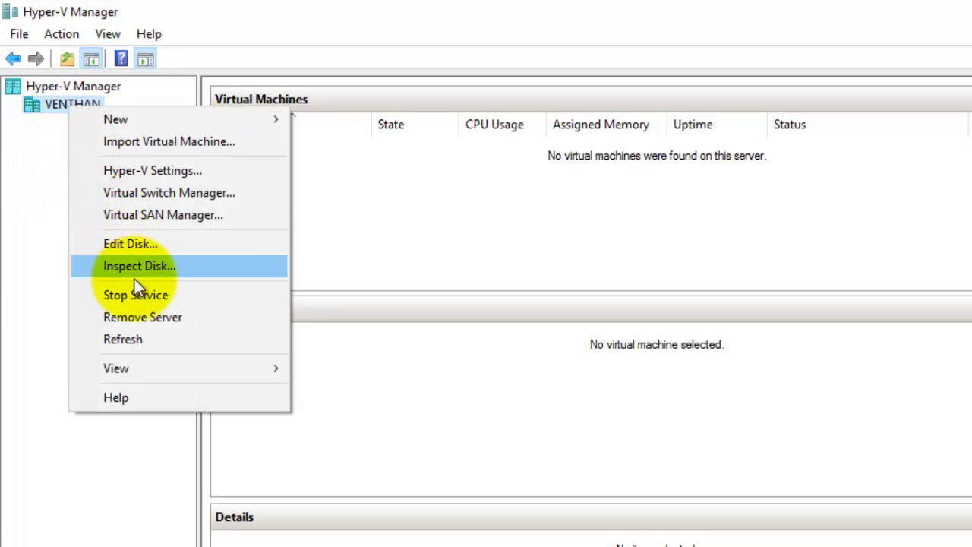
{"action": "left_click", "coordinate": [43, 251]}
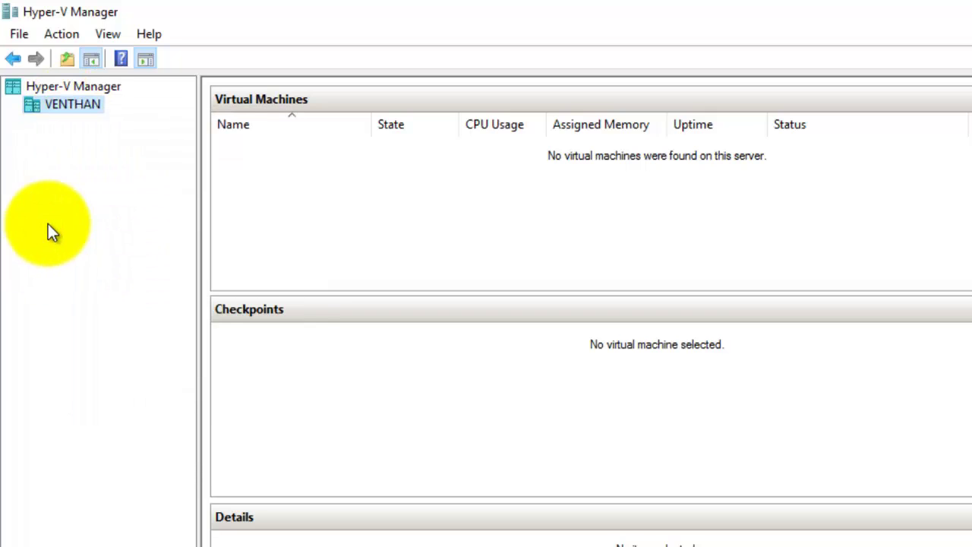
Open the server's Hyper-V Settings and review the Virtual Hard Disks, Virtual Machines, Physical GPUs, NUMA Spanning and Storage Migrations settings
{"action": "right_click", "coordinate": [67, 107]}
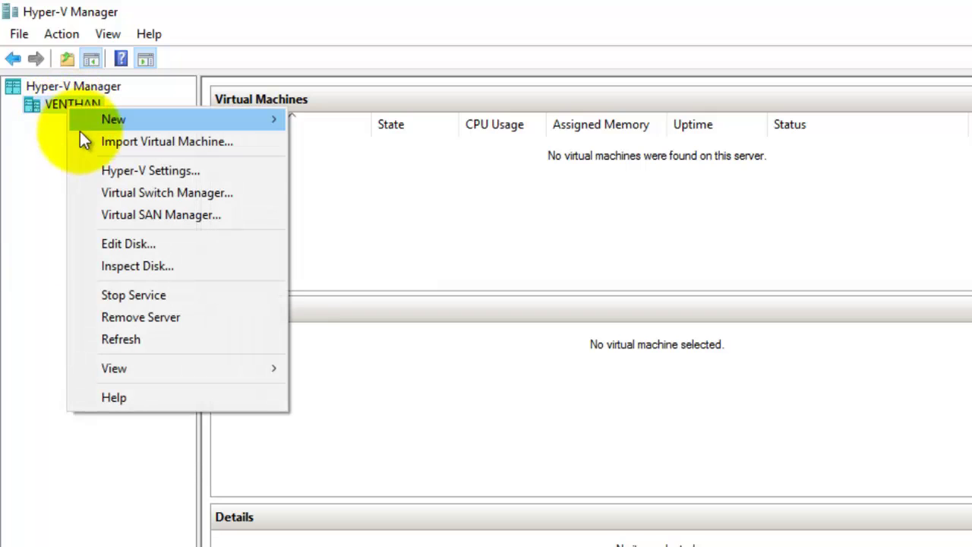
{"action": "left_click", "coordinate": [141, 171]}
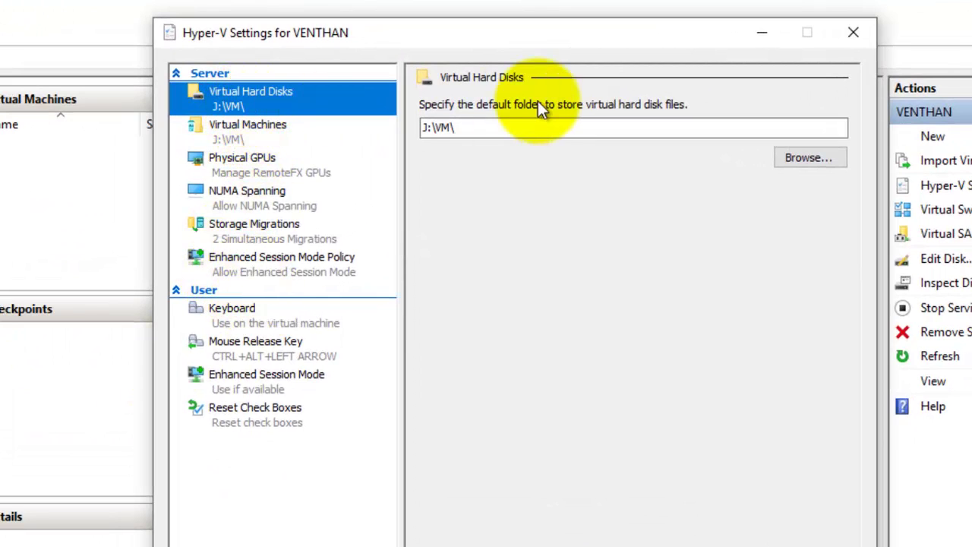
{"action": "left_click", "coordinate": [247, 139]}
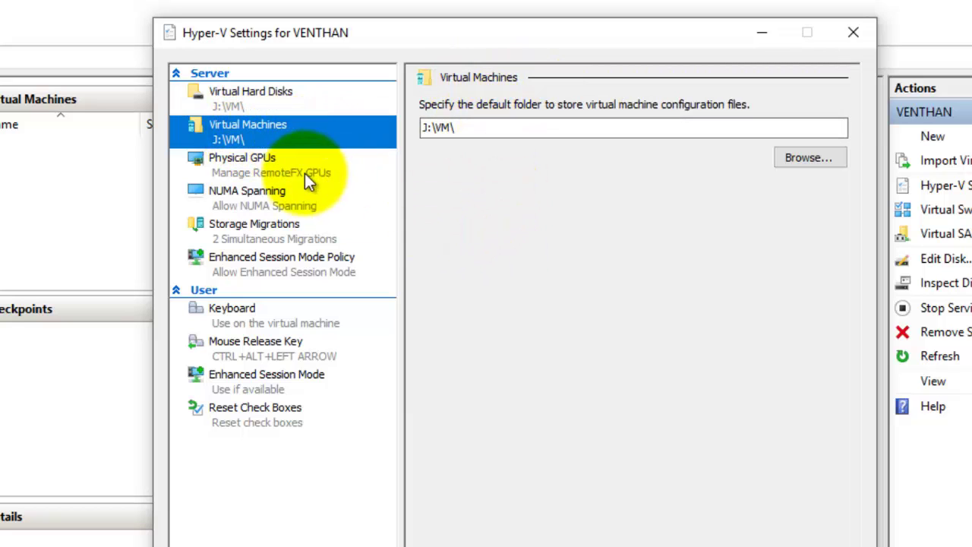
{"action": "left_click", "coordinate": [234, 171]}
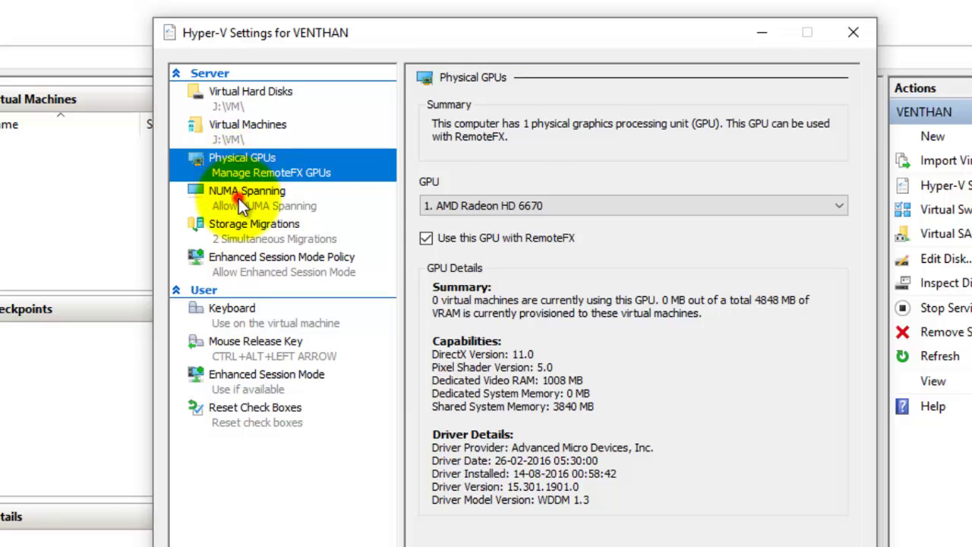
{"action": "left_click", "coordinate": [239, 198]}
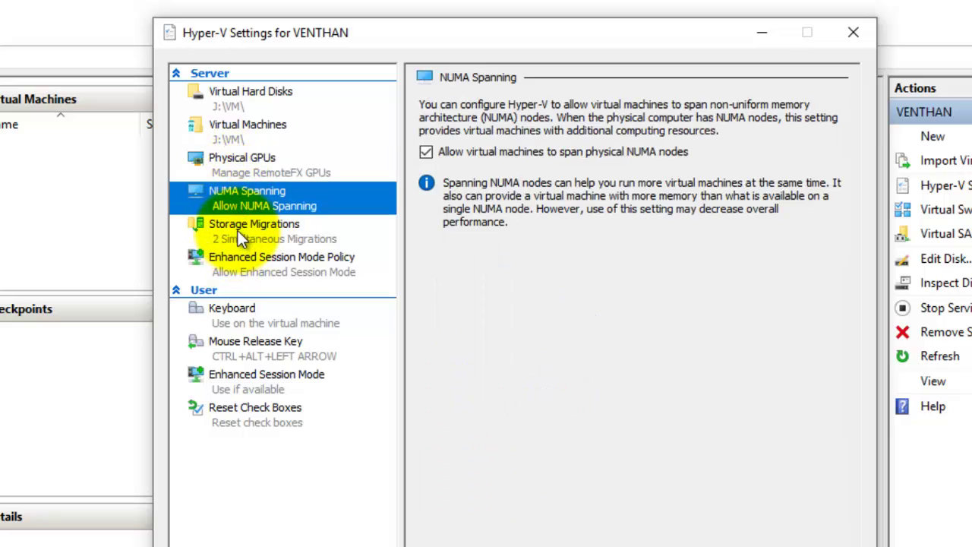
{"action": "left_click", "coordinate": [238, 230]}
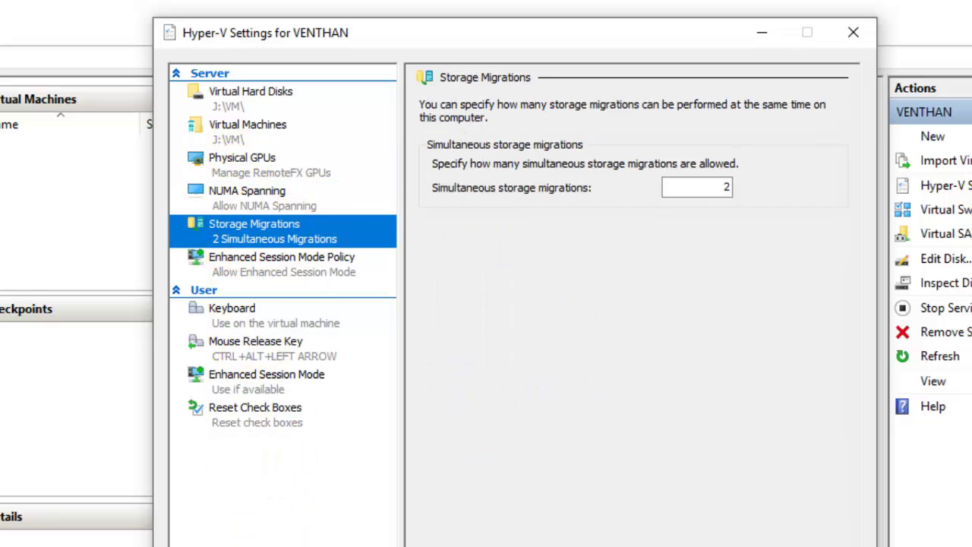